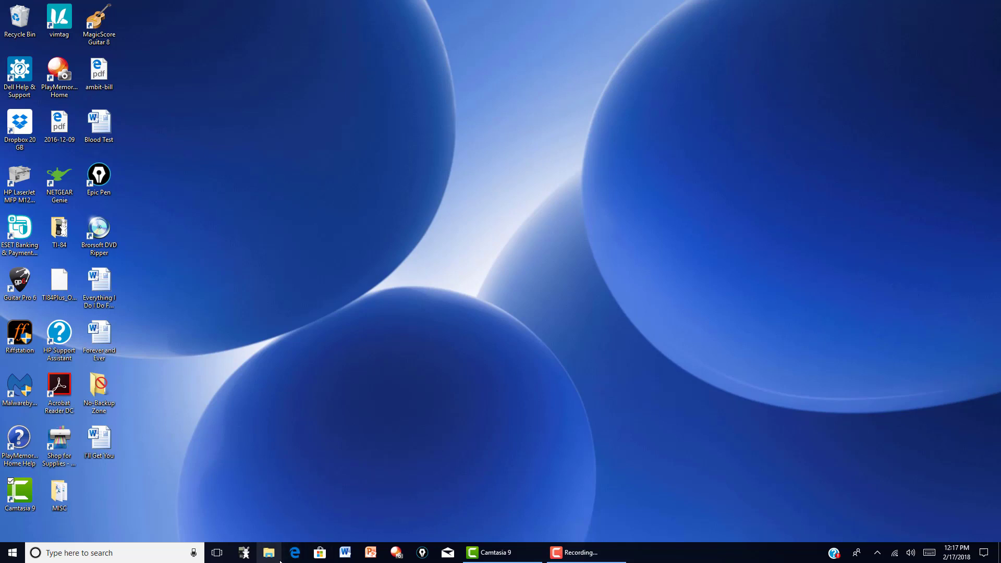
Launch Edge on the Google page and show the Favorites hub with its saved folders
{"action": "left_click", "coordinate": [295, 554]}
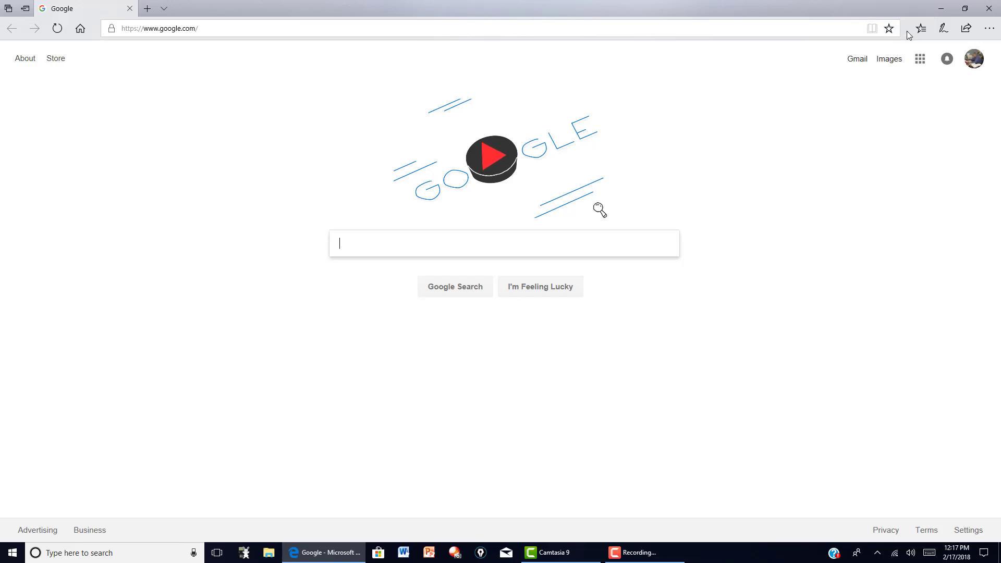
{"action": "left_click", "coordinate": [924, 32]}
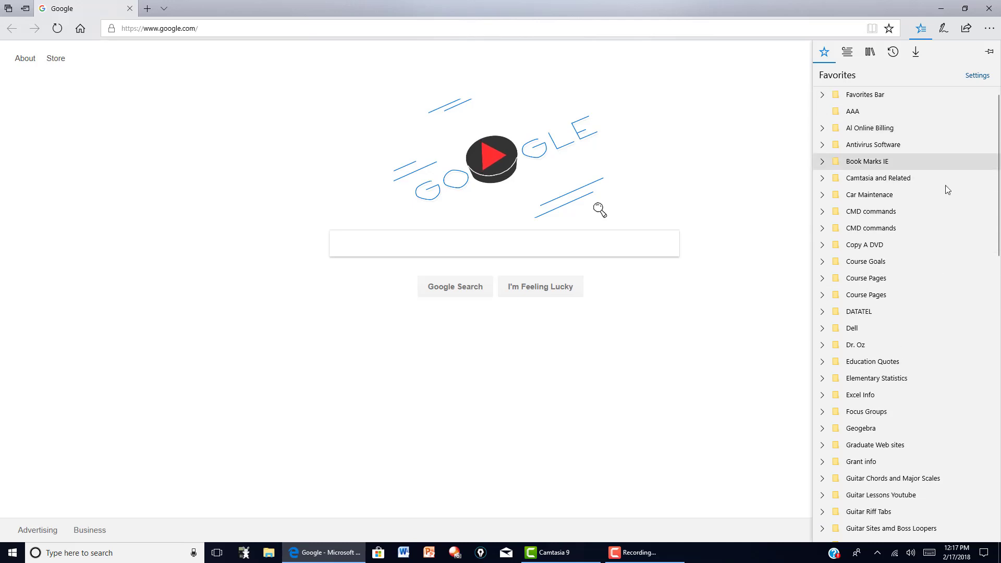
Create a folder named 'aaaa' inside Al Online Billing, then collapse Al Online Billing
{"action": "right_click", "coordinate": [956, 132]}
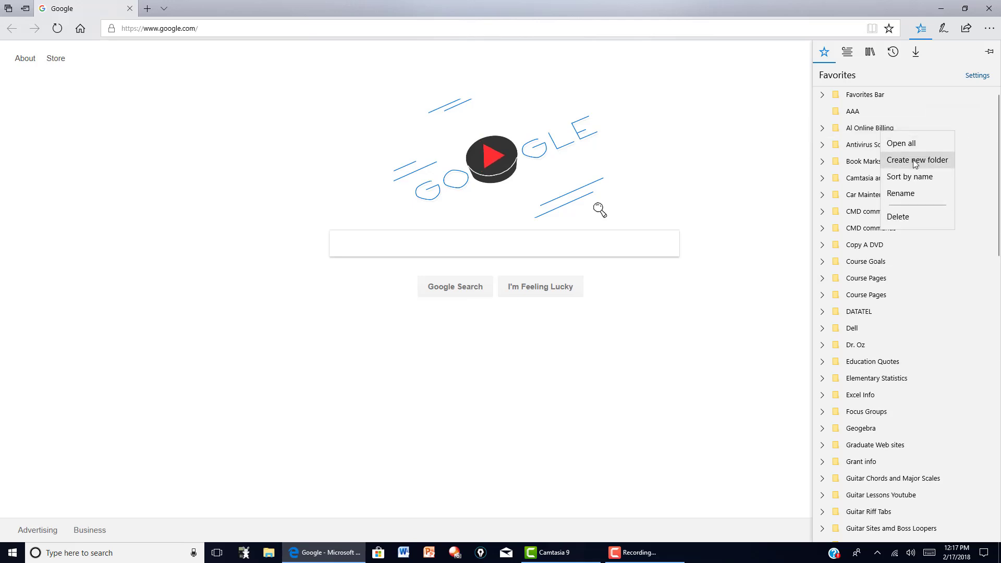
{"action": "left_click", "coordinate": [912, 160]}
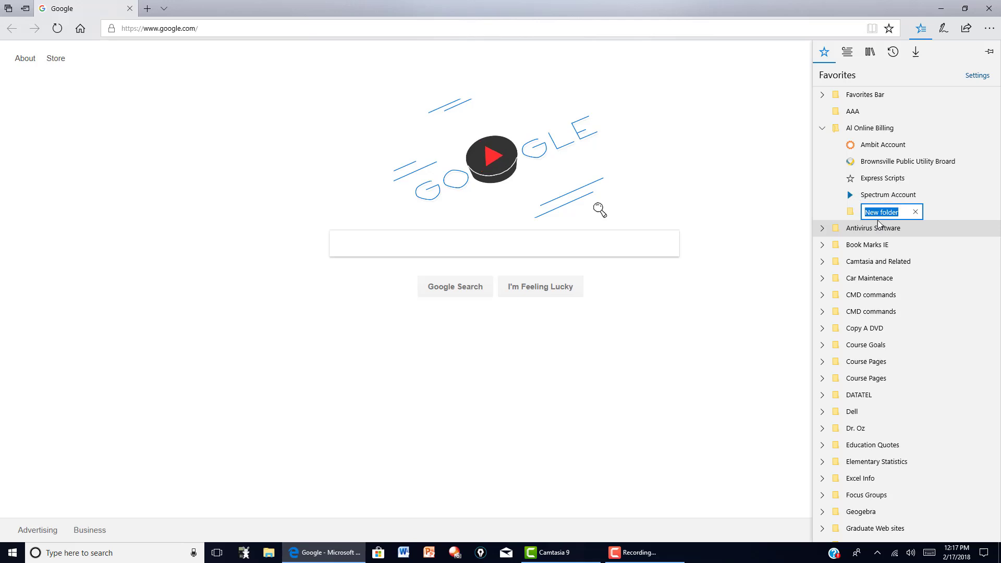
{"action": "type", "text": "aaaa"}
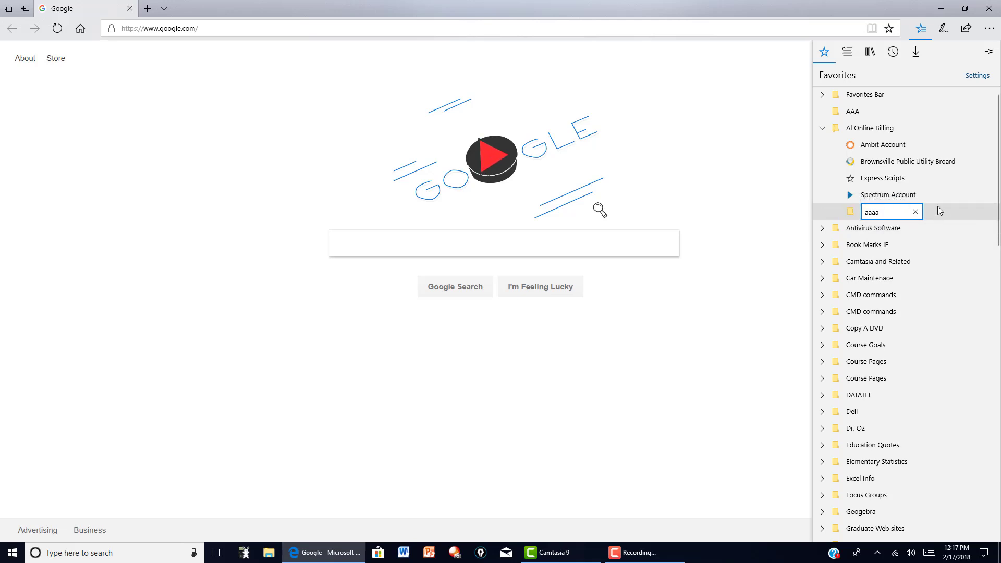
{"action": "key", "text": "Return"}
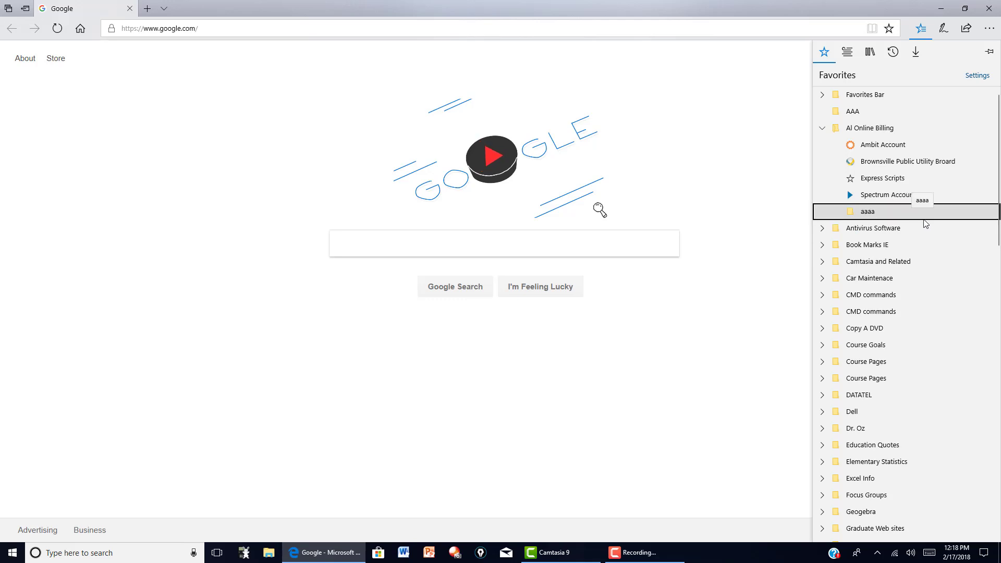
{"action": "left_click", "coordinate": [824, 127]}
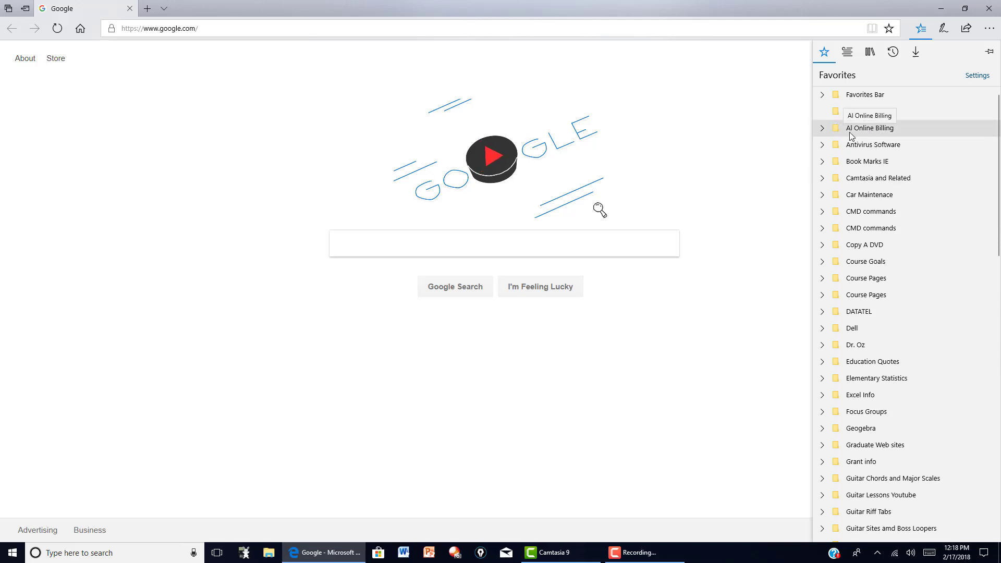
Sort the Al Online Billing folder's contents by name, putting aaaa first
{"action": "left_click", "coordinate": [822, 128]}
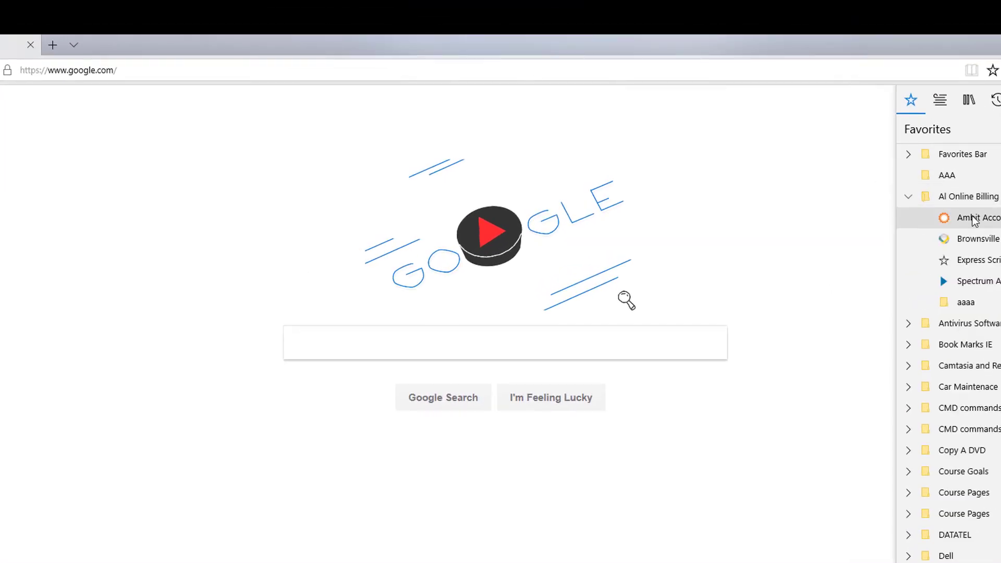
{"action": "left_click", "coordinate": [917, 202]}
{"action": "right_click", "coordinate": [954, 199]}
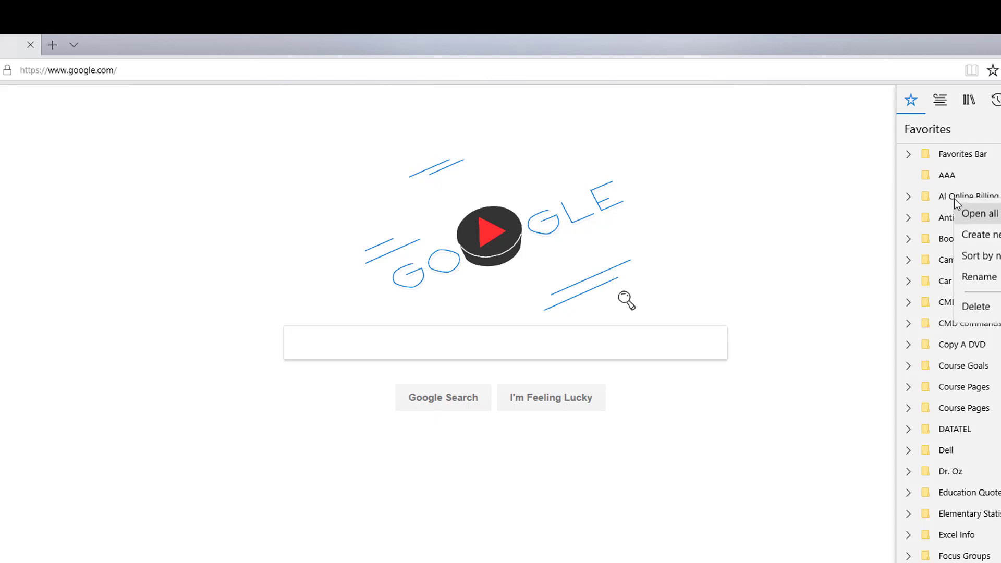
{"action": "left_click", "coordinate": [980, 256]}
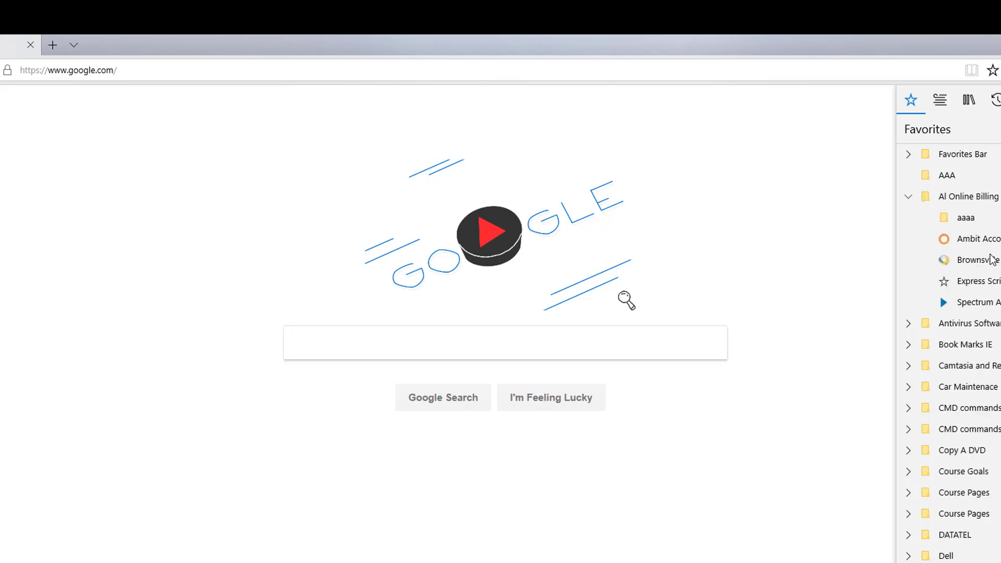
Delete the aaaa folder from Al Online Billing and the AAA folder from Favorites
{"action": "right_click", "coordinate": [948, 221]}
{"action": "left_click", "coordinate": [968, 284]}
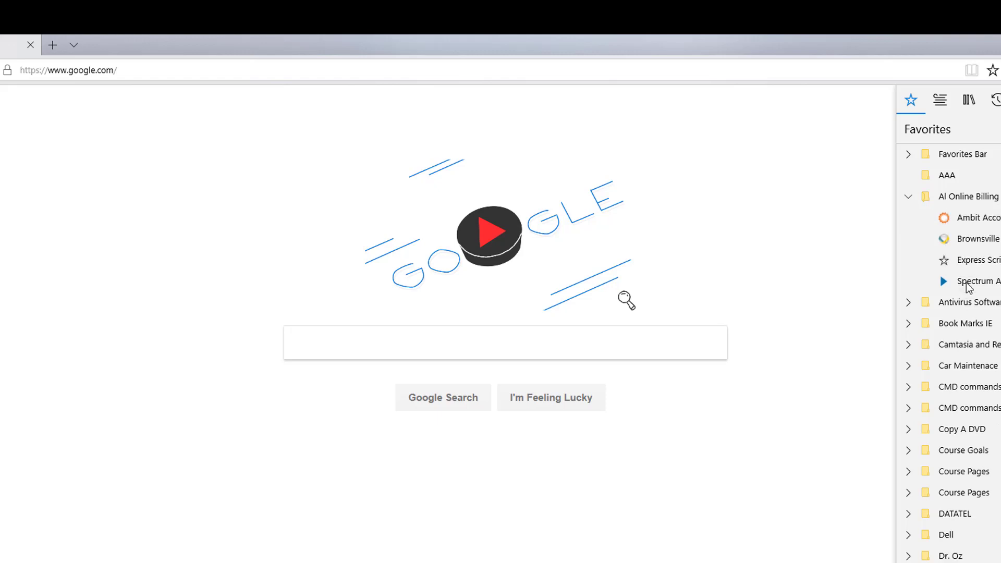
{"action": "left_click", "coordinate": [909, 197]}
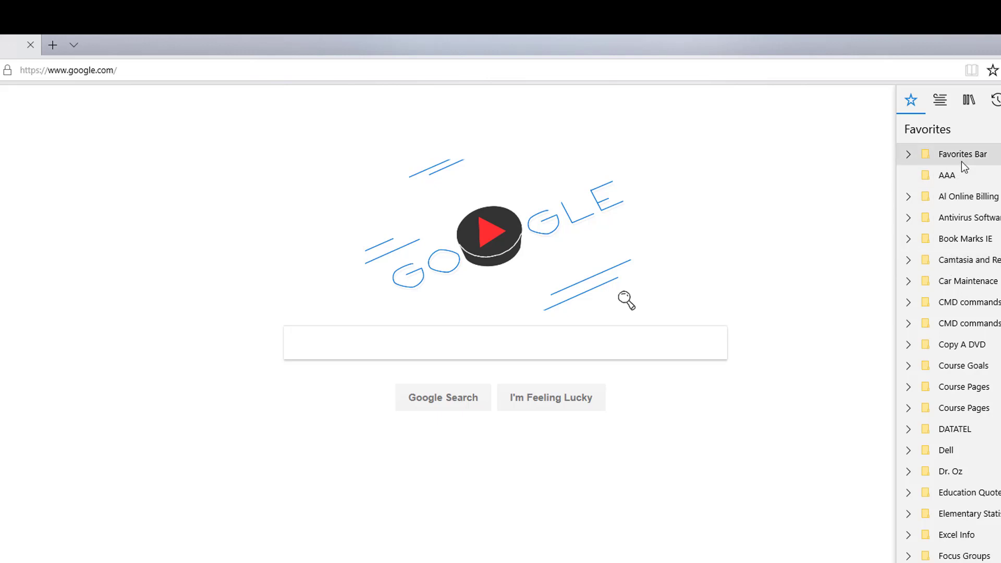
{"action": "right_click", "coordinate": [922, 177]}
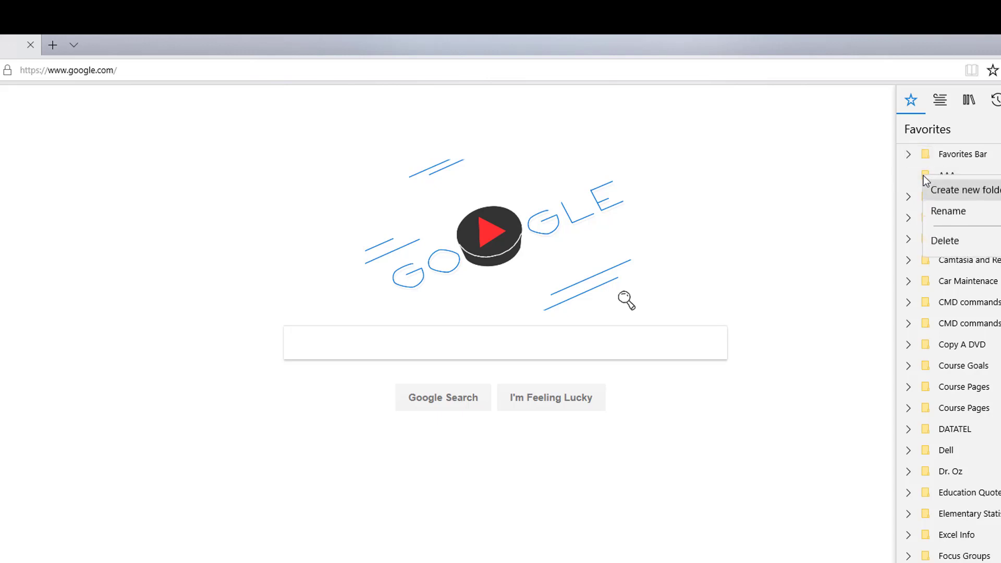
{"action": "left_click", "coordinate": [940, 246]}
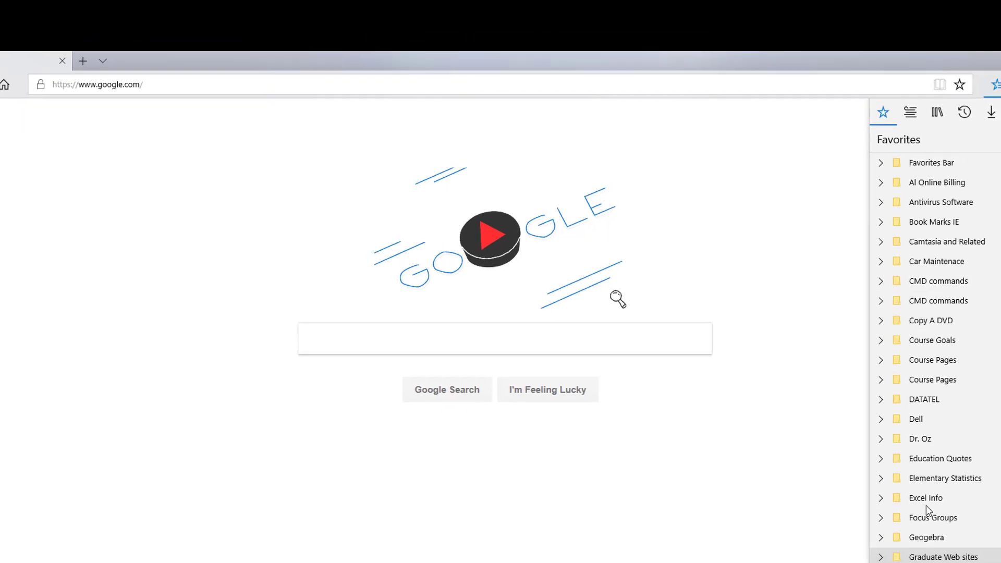
Add a new top-level folder from the empty space at the bottom of the Favorites list
{"action": "scroll", "coordinate": [964, 321], "scroll_direction": "down", "scroll_amount": 2}
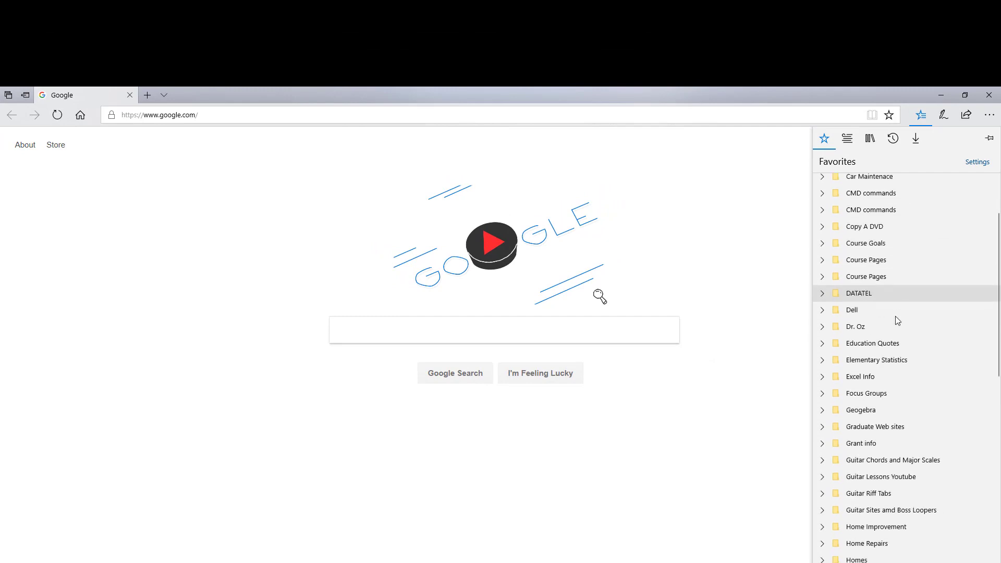
{"action": "scroll", "coordinate": [895, 320], "scroll_direction": "down", "scroll_amount": 8}
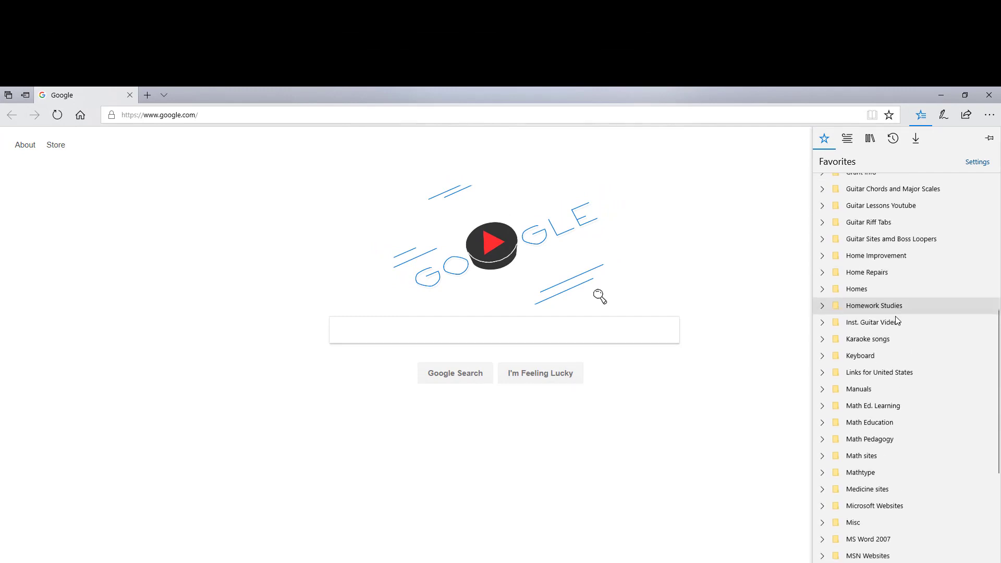
{"action": "scroll", "coordinate": [896, 320], "scroll_direction": "down", "scroll_amount": 6}
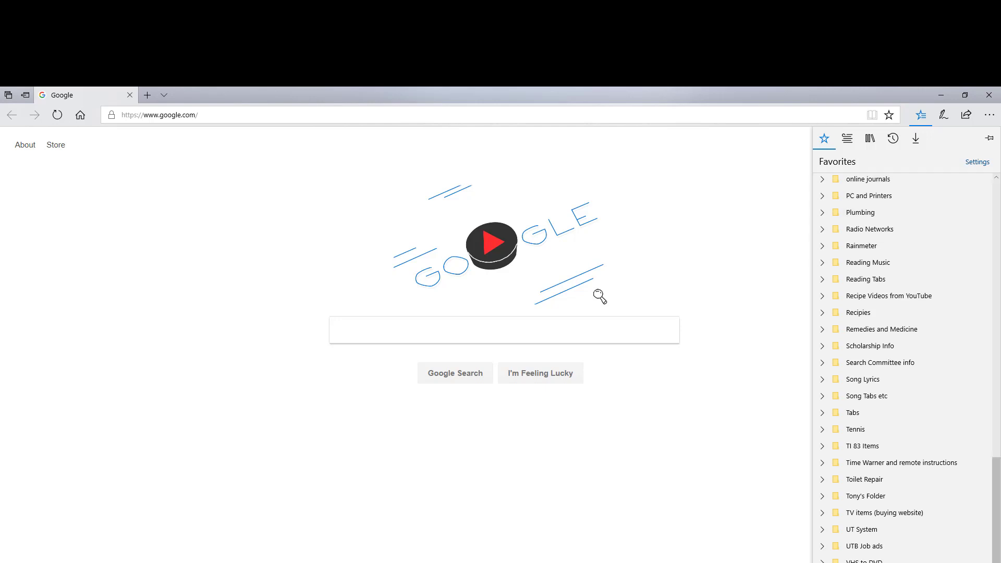
{"action": "right_click", "coordinate": [998, 271]}
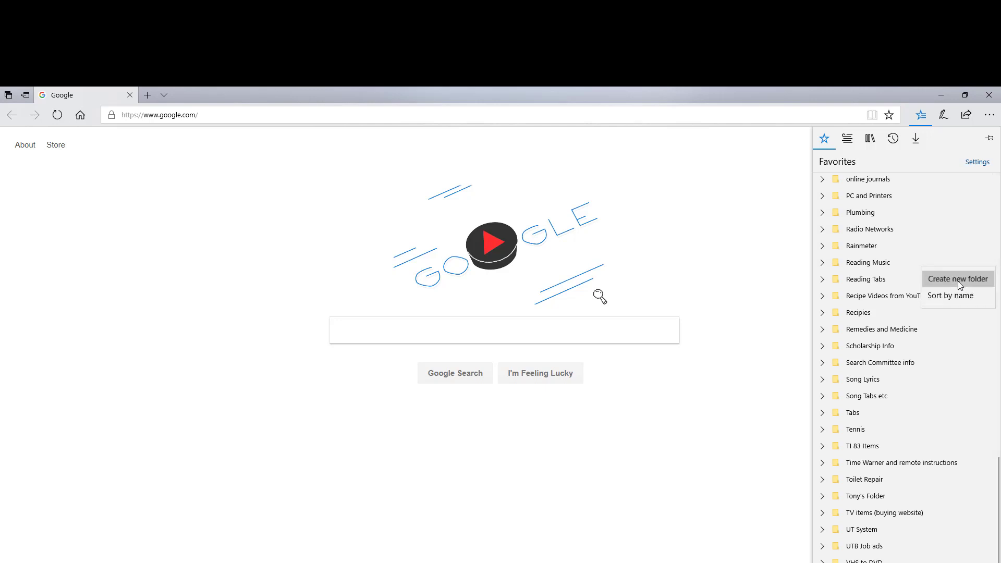
{"action": "left_click", "coordinate": [959, 281]}
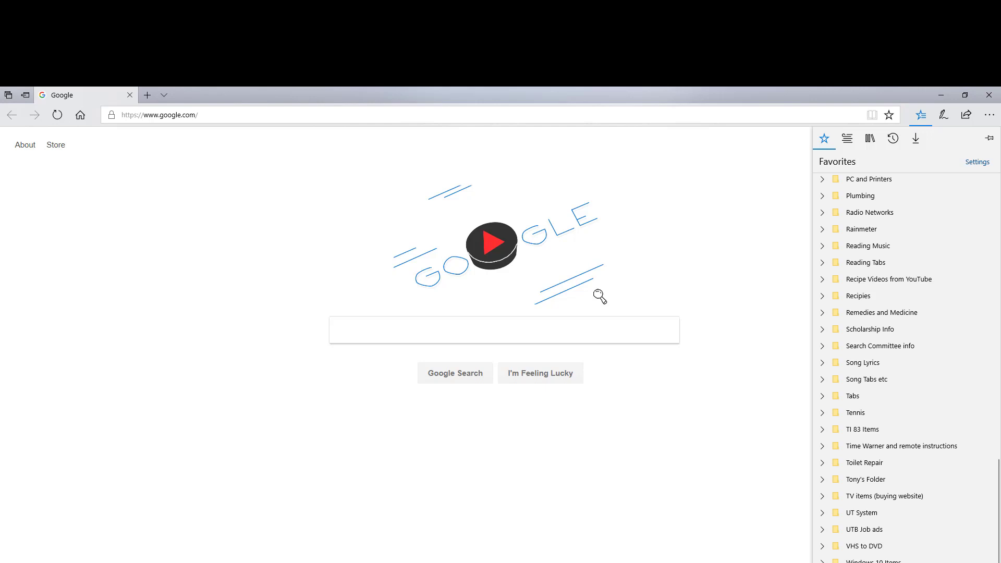
{"action": "scroll", "coordinate": [970, 509], "scroll_direction": "up", "scroll_amount": 20}
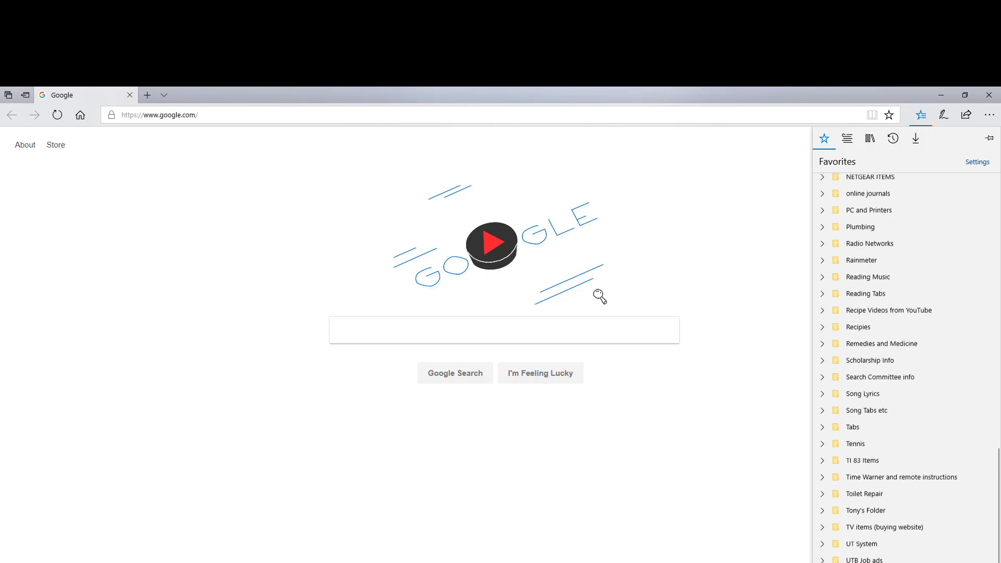
{"action": "scroll", "coordinate": [954, 454], "scroll_direction": "down", "scroll_amount": 20}
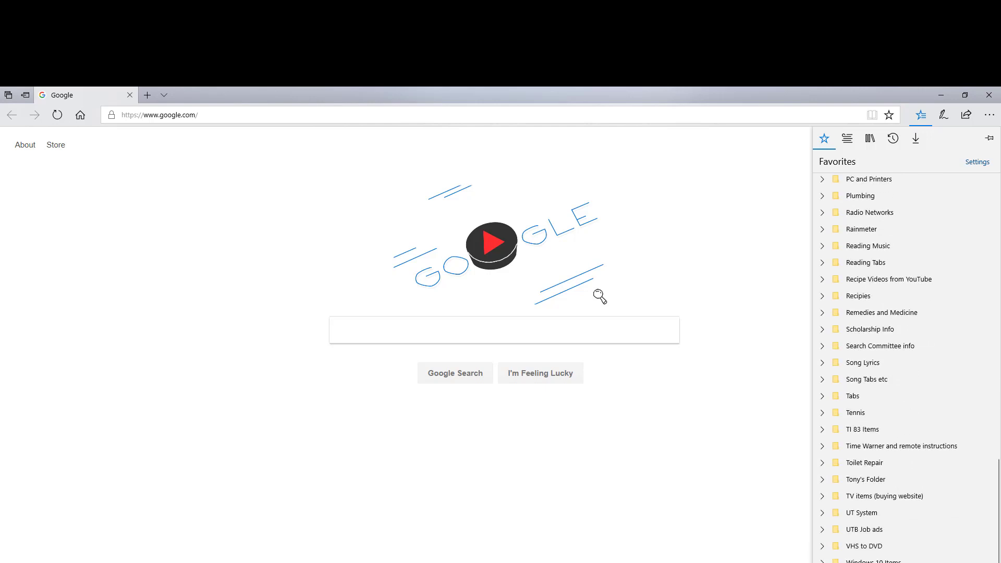
{"action": "scroll", "coordinate": [891, 552], "scroll_direction": "up", "scroll_amount": 20}
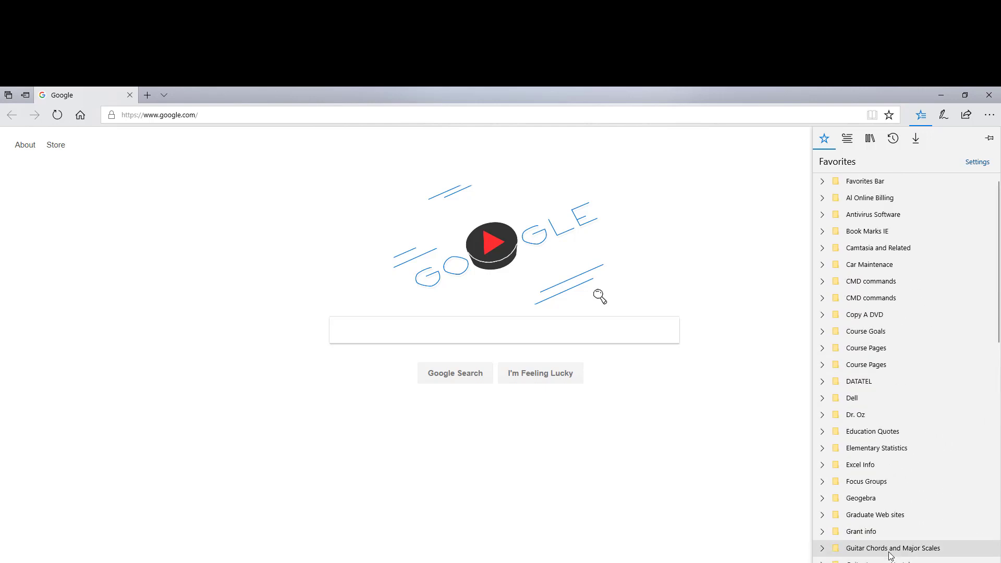
Sort all favorites by name so the aaa folder sits right after Favorites Bar
{"action": "right_click", "coordinate": [998, 365]}
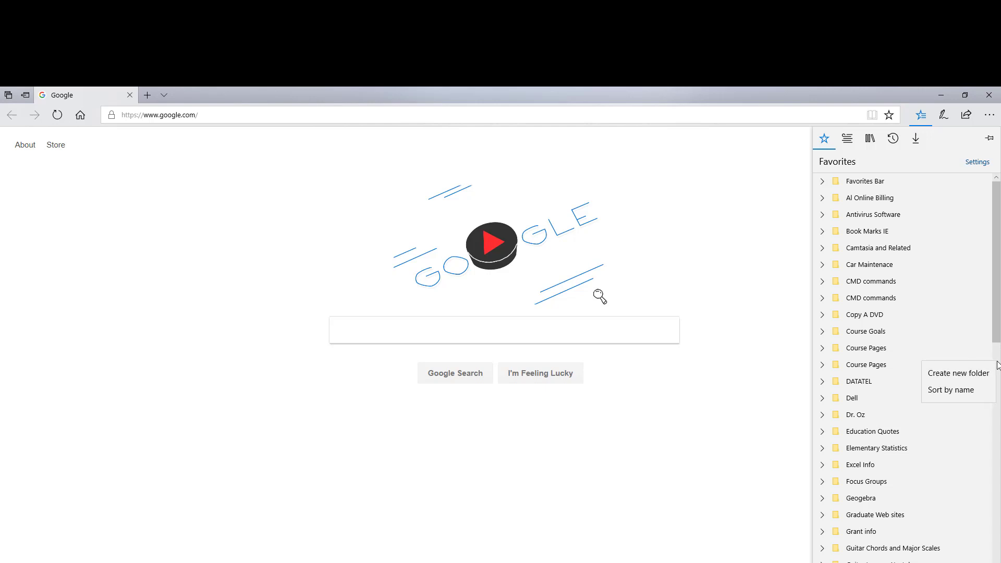
{"action": "left_click", "coordinate": [961, 390]}
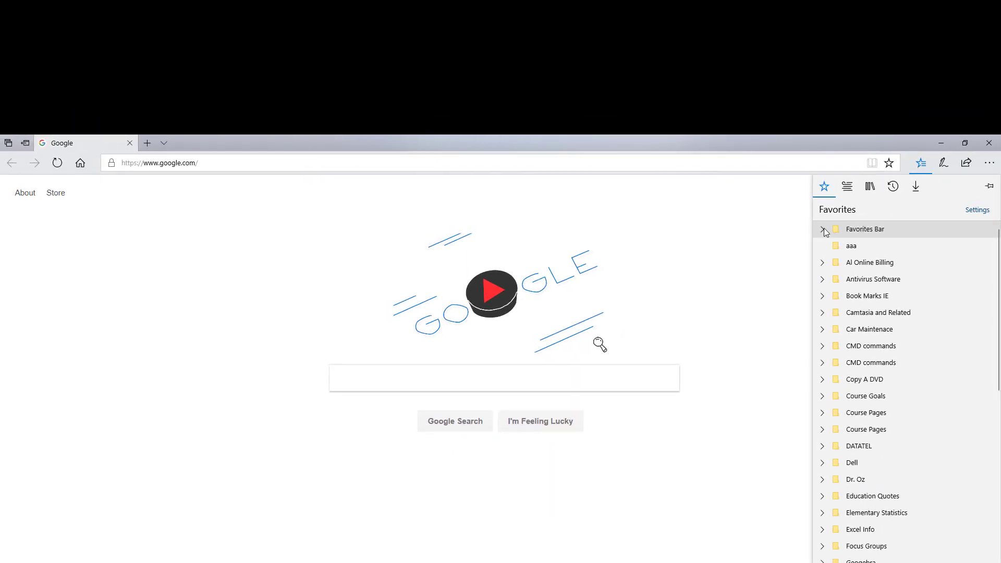
Expand Favorites Bar to show University of Texas, YouTube and Ricky Nelson Songs, then reopen the hub
{"action": "left_click", "coordinate": [823, 229]}
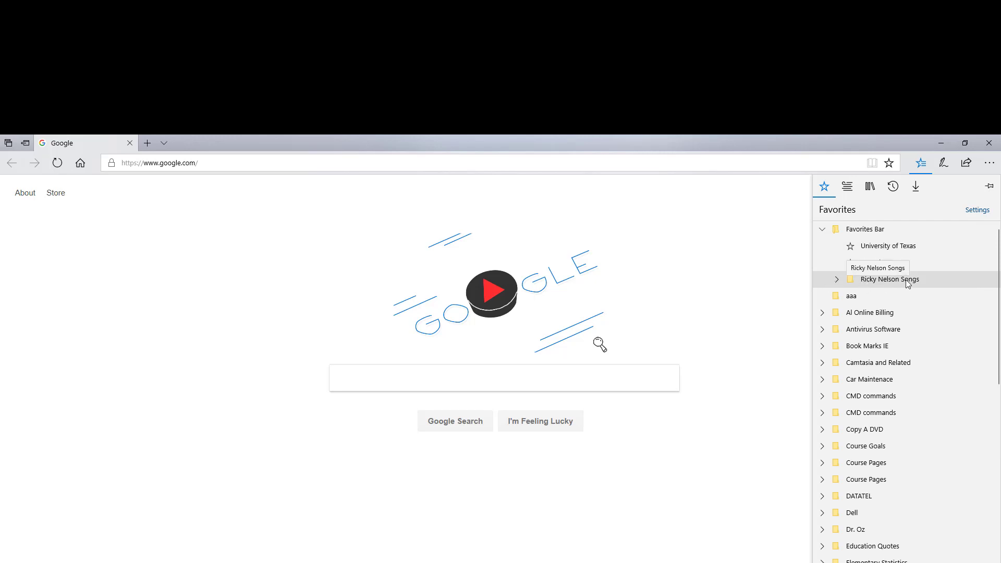
{"action": "left_click", "coordinate": [792, 231]}
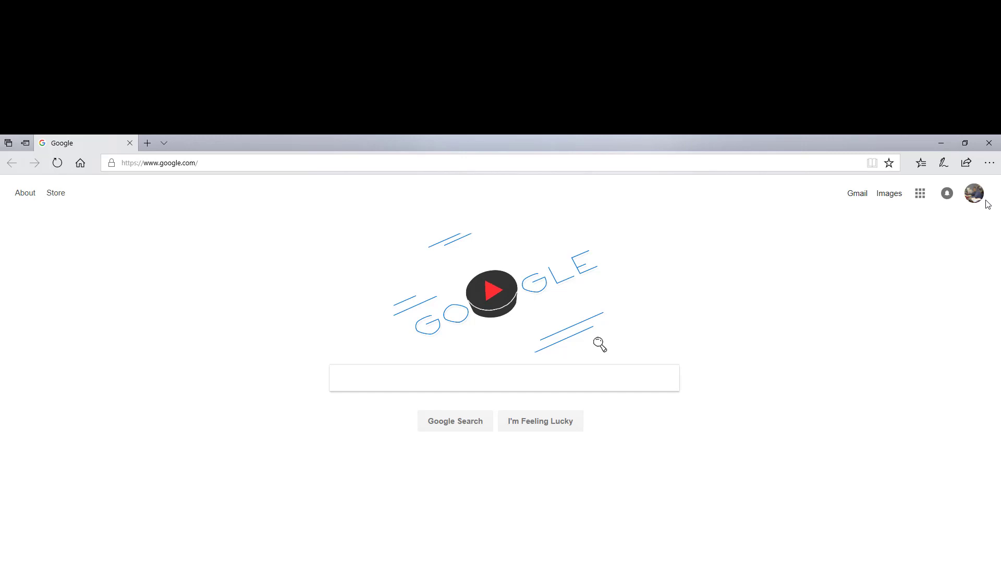
{"action": "left_click", "coordinate": [921, 165]}
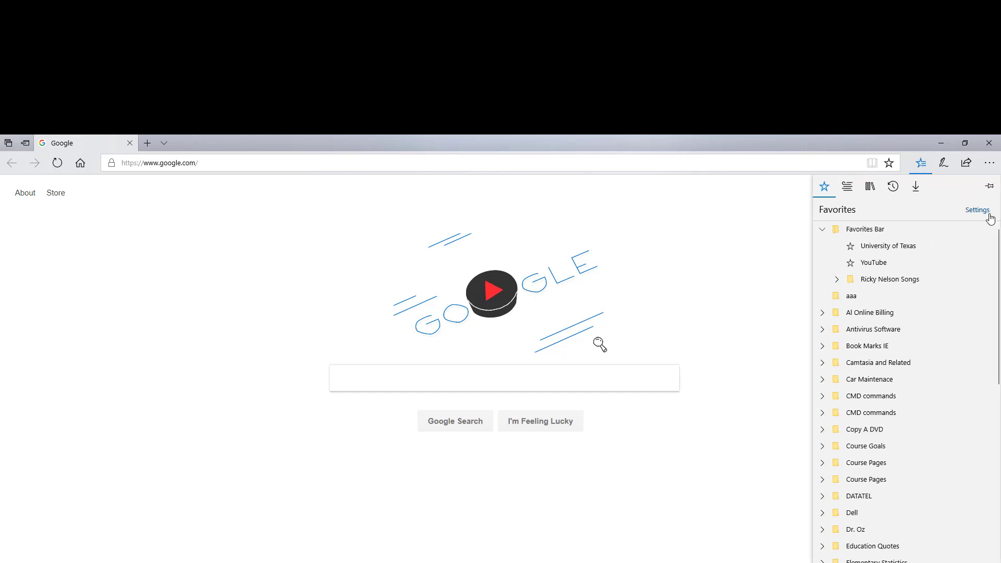
Close the Favorites hub and bring up Edge's Settings and more menu
{"action": "left_click", "coordinate": [921, 166]}
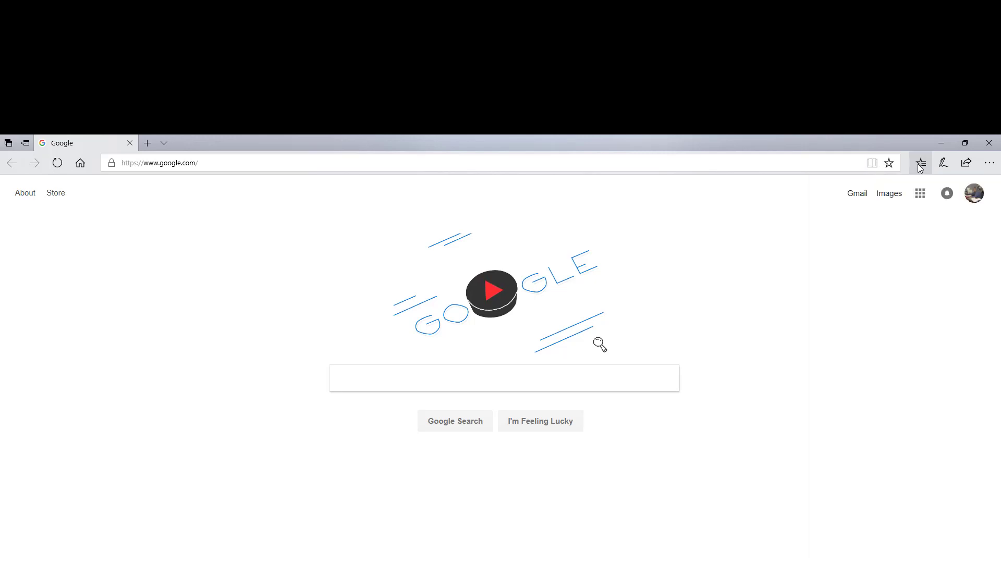
{"action": "left_click", "coordinate": [990, 165]}
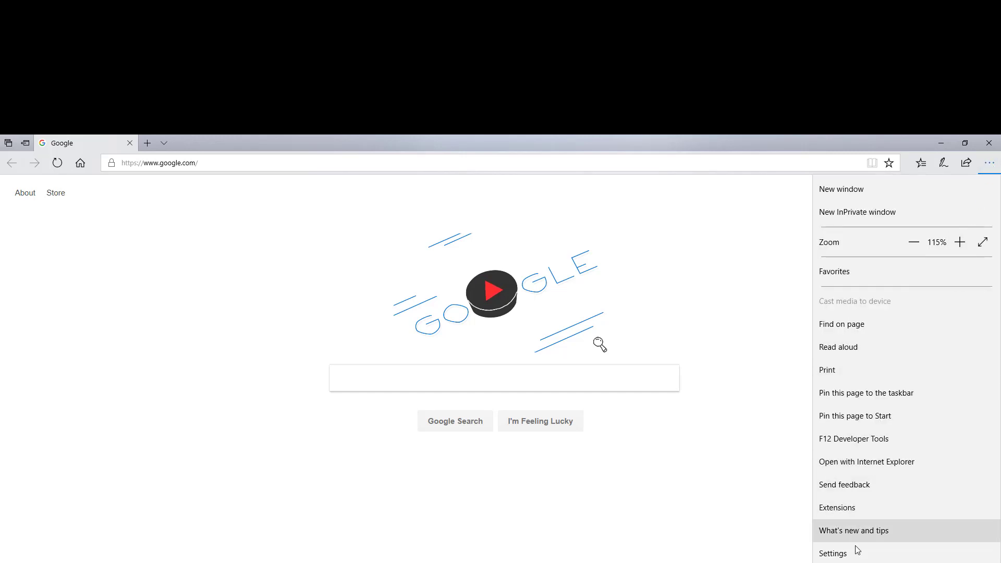
Switch 'Show the favorites bar' to On in Edge's Settings
{"action": "left_click", "coordinate": [856, 555]}
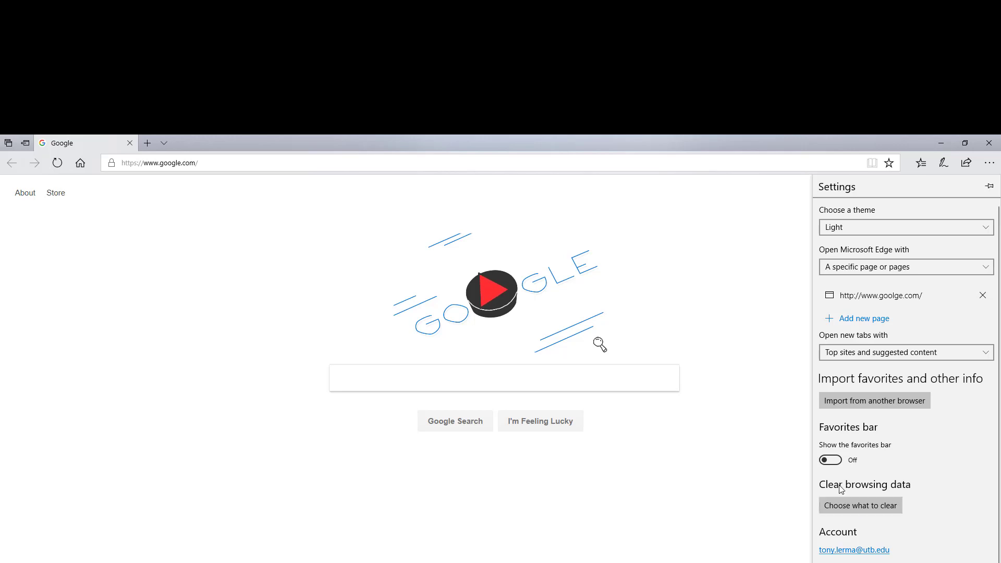
{"action": "left_click", "coordinate": [831, 461]}
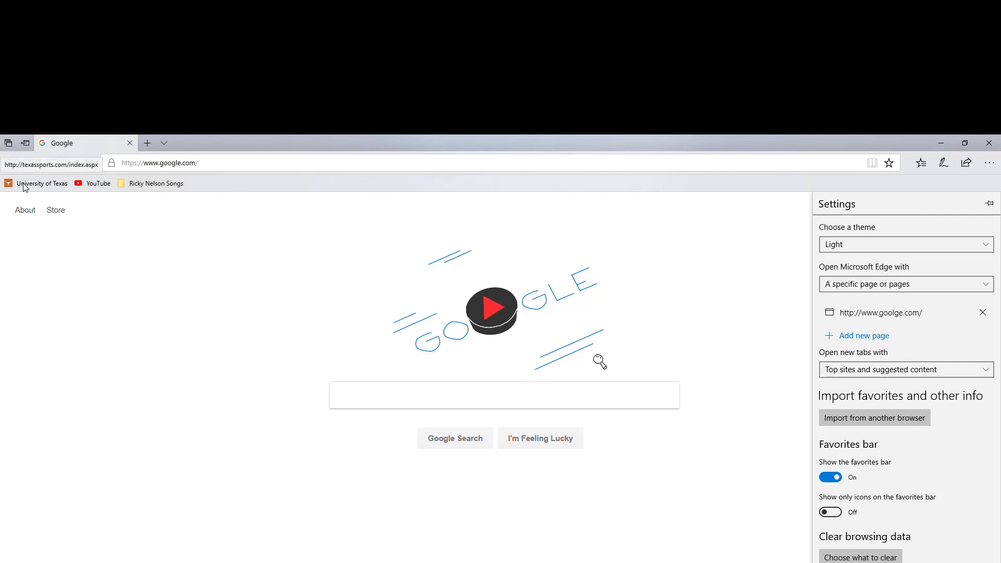
Drag University of Texas to the end of the favorites bar, then check the Ricky Nelson Songs folder
{"action": "left_click_drag", "start_coordinate": [41, 189], "coordinate": [268, 186]}
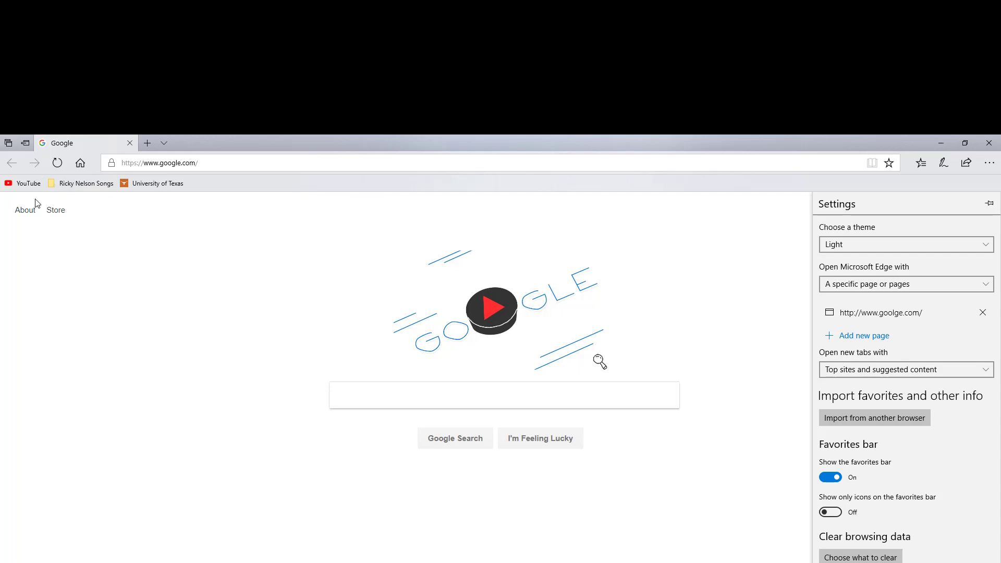
{"action": "left_click", "coordinate": [65, 186]}
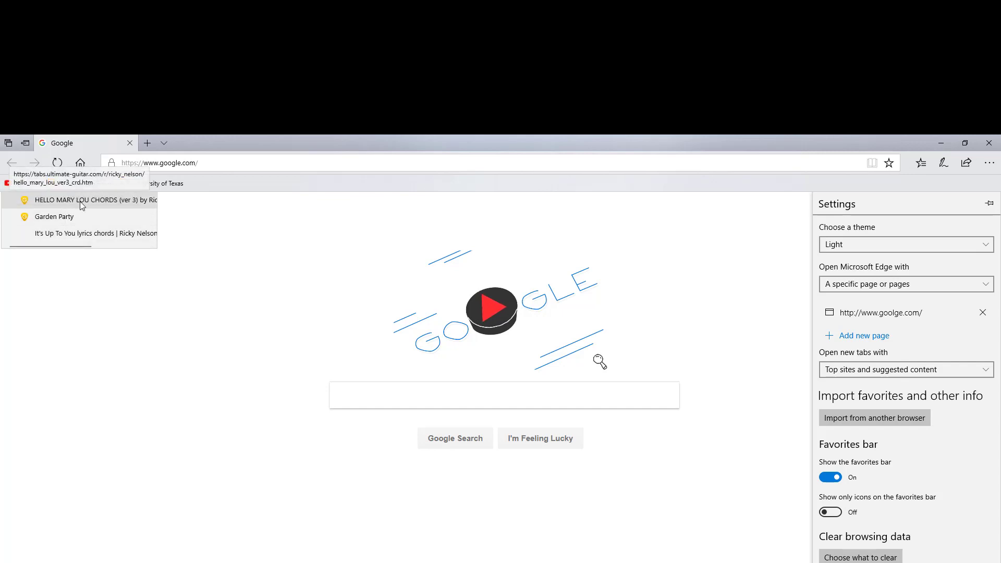
{"action": "left_click", "coordinate": [212, 183]}
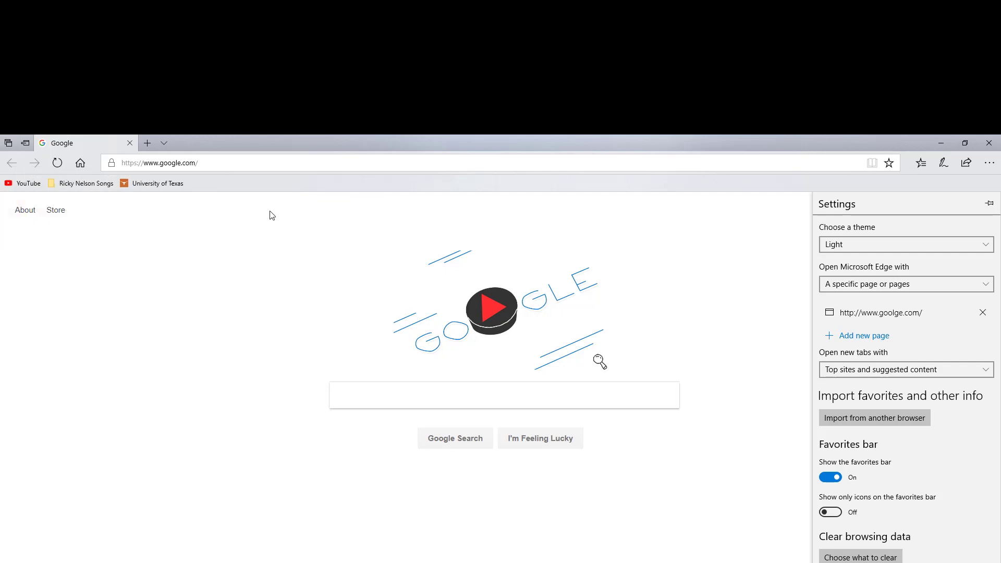
Close the Settings panel and go to amazon.com from the address-bar suggestion
{"action": "left_click", "coordinate": [889, 164]}
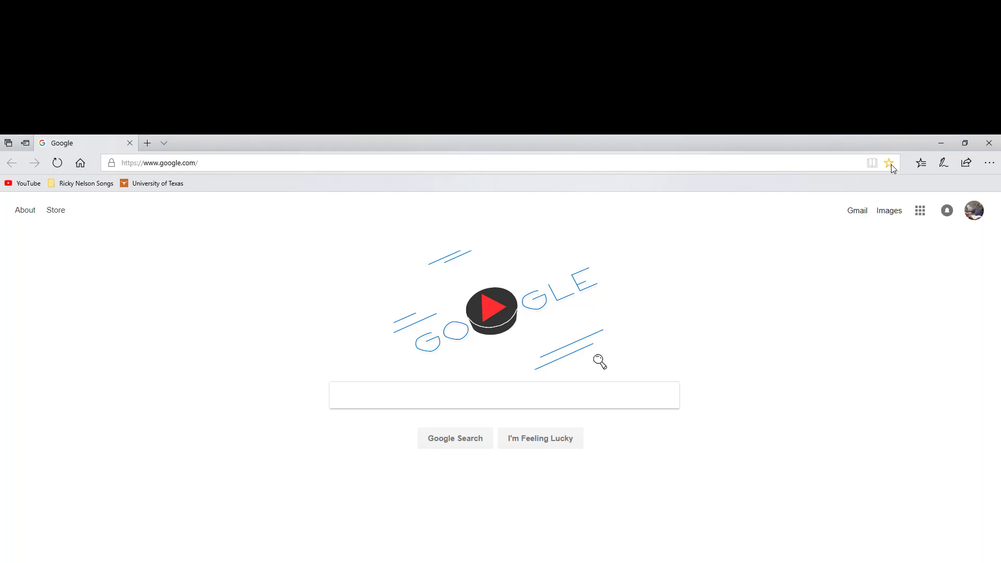
{"action": "left_click", "coordinate": [170, 164]}
{"action": "type", "text": "amazon"}
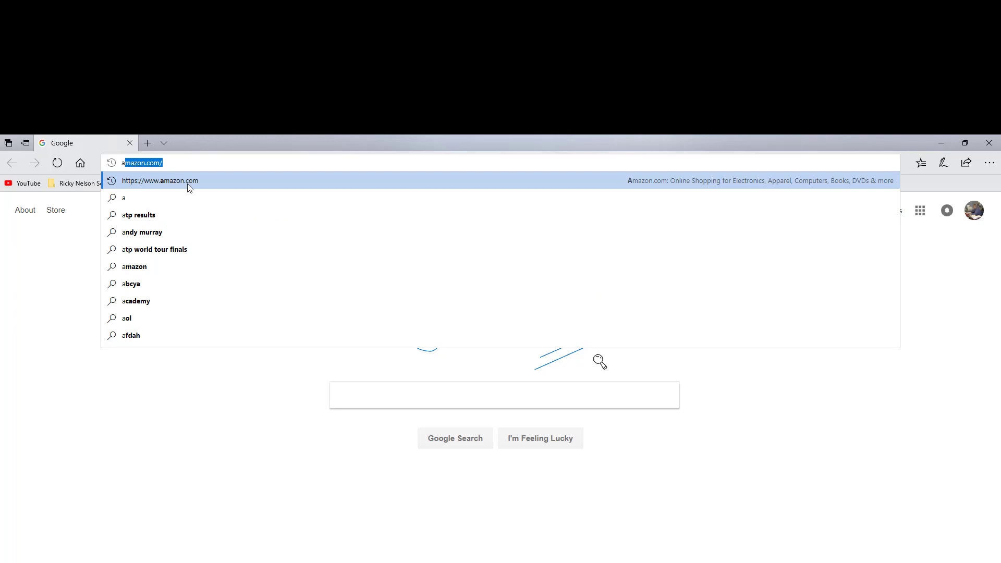
{"action": "left_click", "coordinate": [188, 185]}
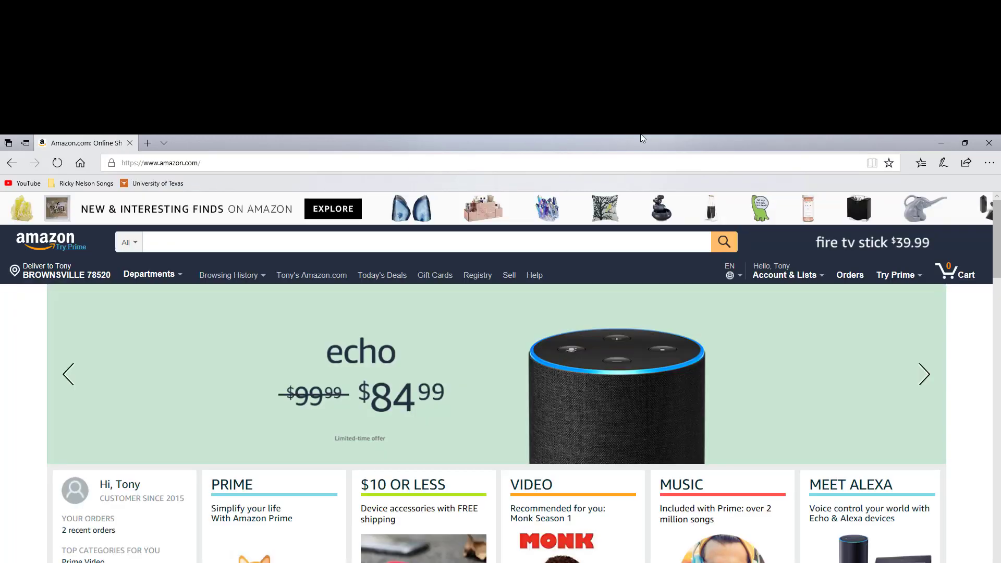
Bookmark amazon.com with the name 'amazon' under Favorites > Al Online Billing
{"action": "left_click", "coordinate": [891, 164]}
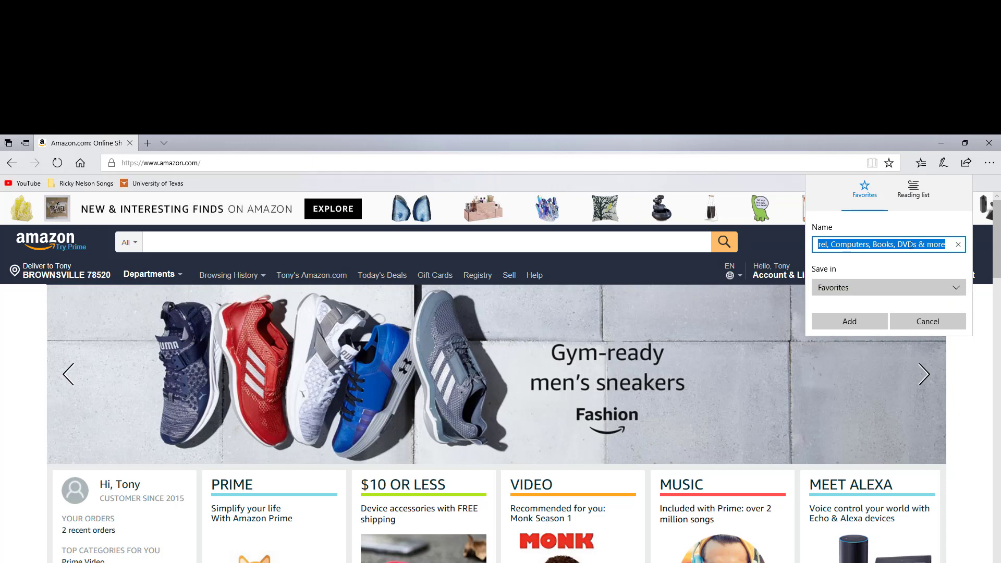
{"action": "type", "text": "am"}
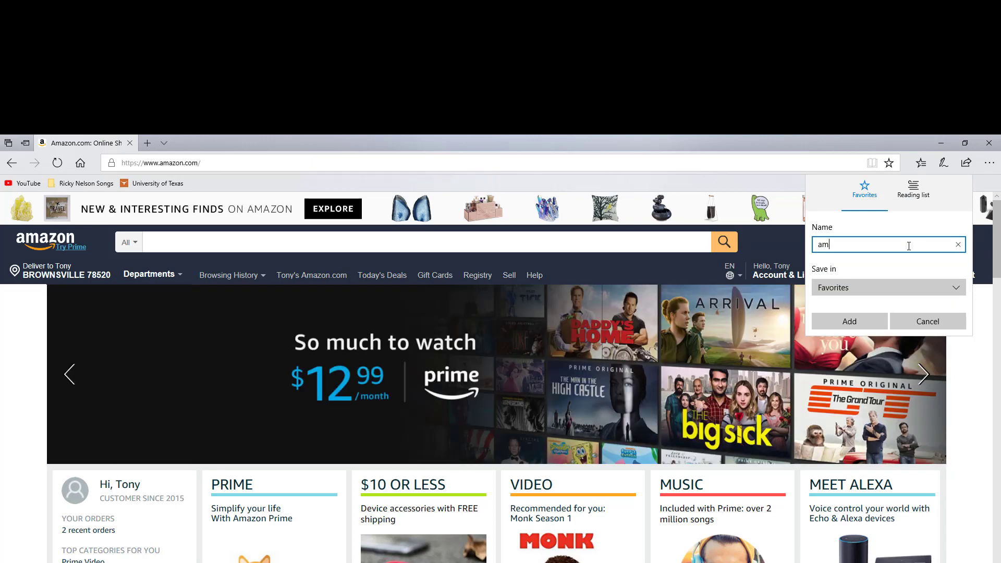
{"action": "type", "text": "azon"}
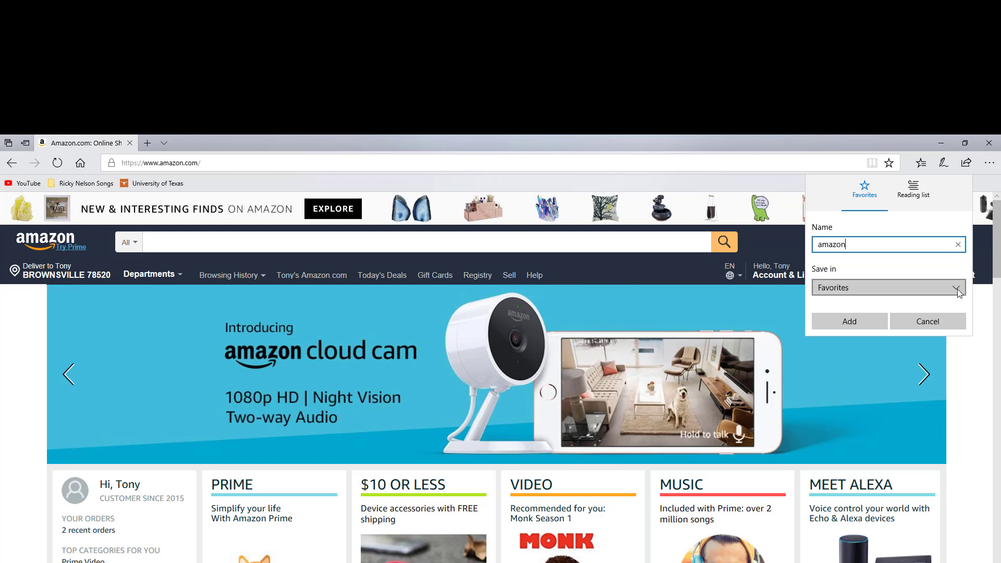
{"action": "left_click", "coordinate": [960, 289]}
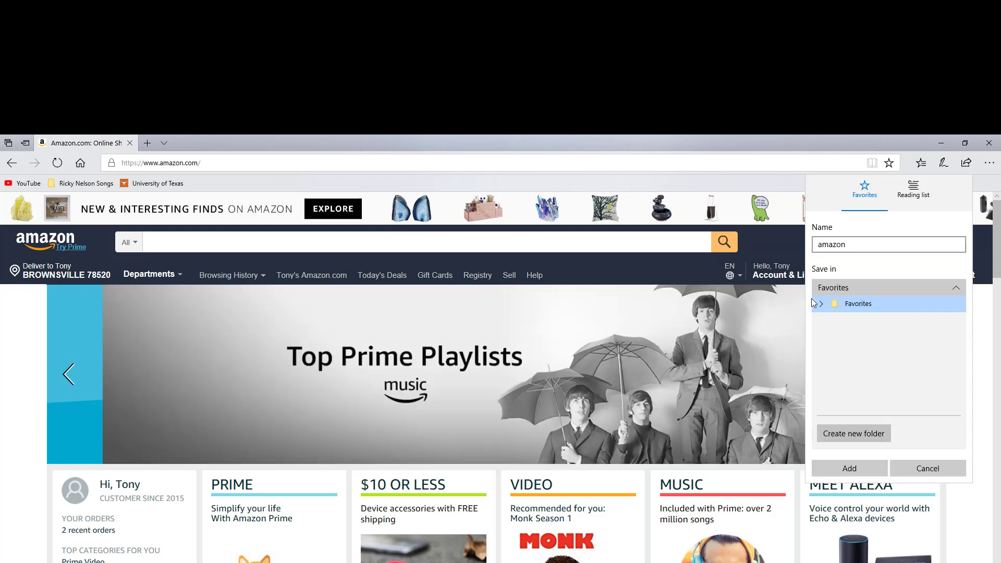
{"action": "left_click", "coordinate": [822, 304]}
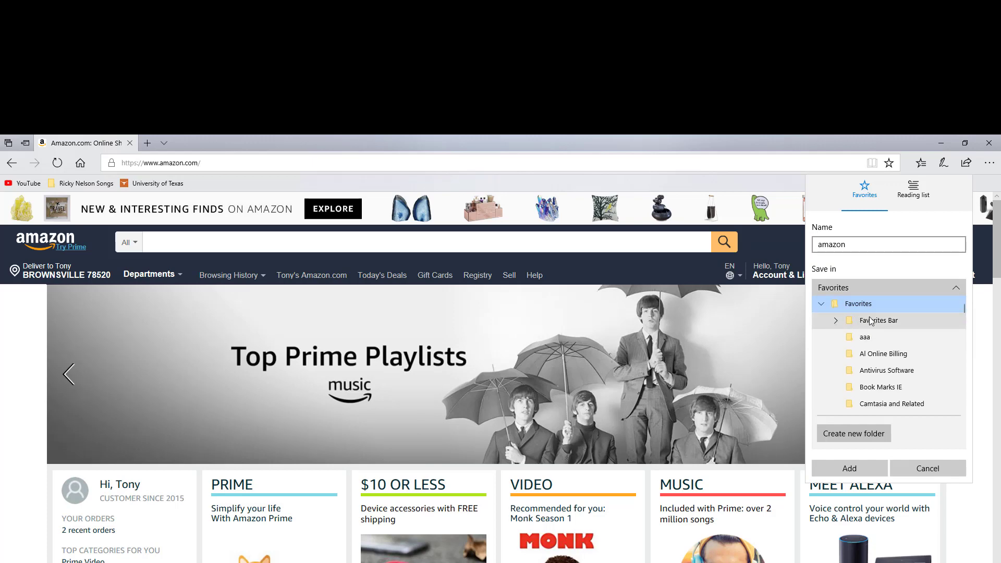
{"action": "scroll", "coordinate": [883, 320], "scroll_direction": "down", "scroll_amount": 1}
{"action": "scroll", "coordinate": [883, 320], "scroll_direction": "down", "scroll_amount": 1}
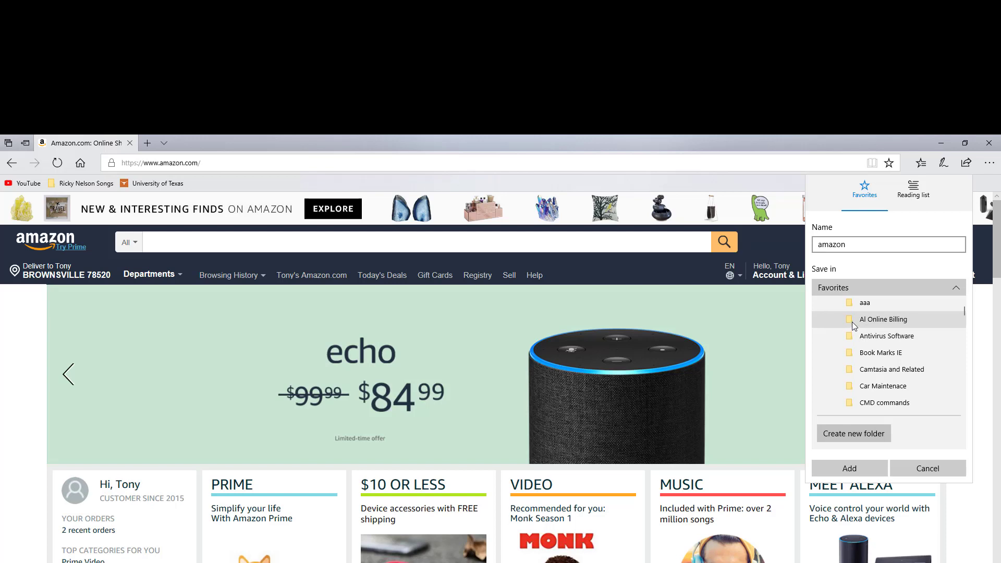
{"action": "left_click", "coordinate": [852, 321]}
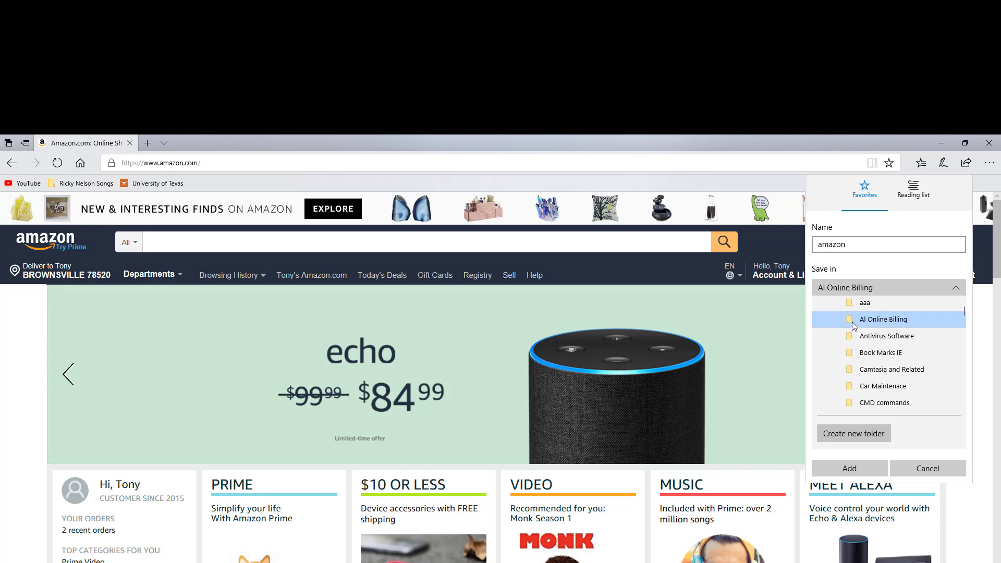
{"action": "left_click", "coordinate": [851, 471]}
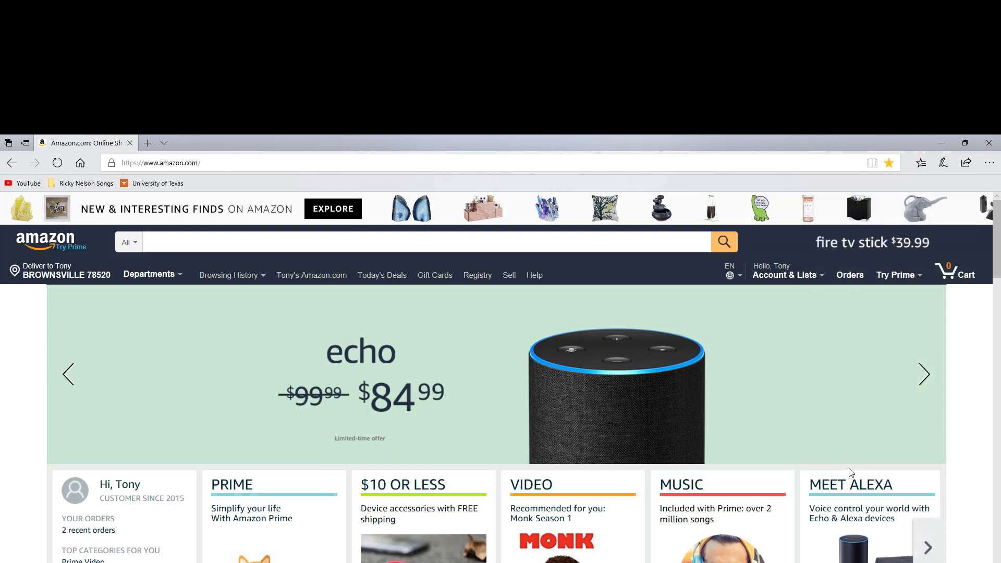
Check the new favorite in the Al Online Billing folder, then sort the folder by name
{"action": "left_click", "coordinate": [922, 164]}
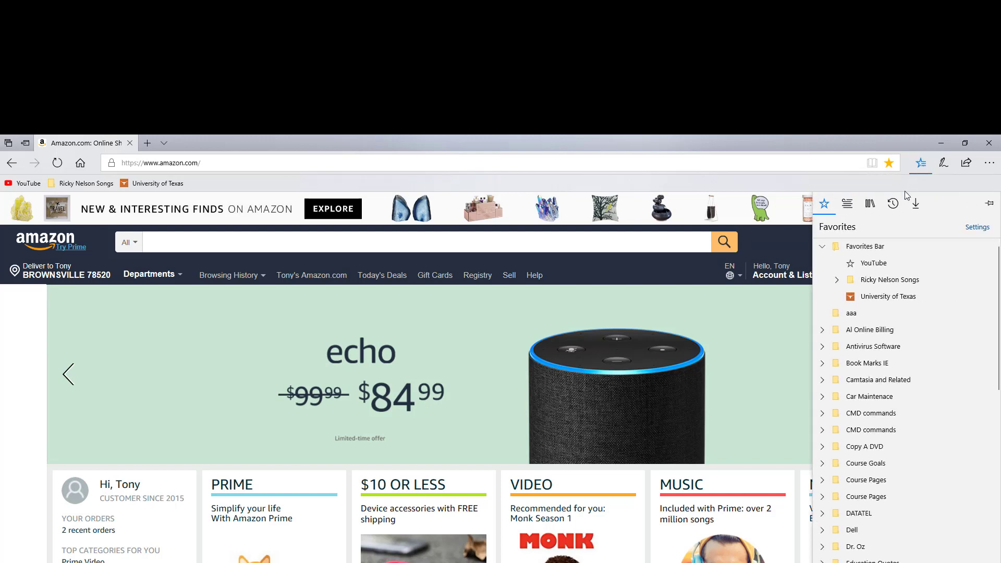
{"action": "left_click", "coordinate": [835, 334]}
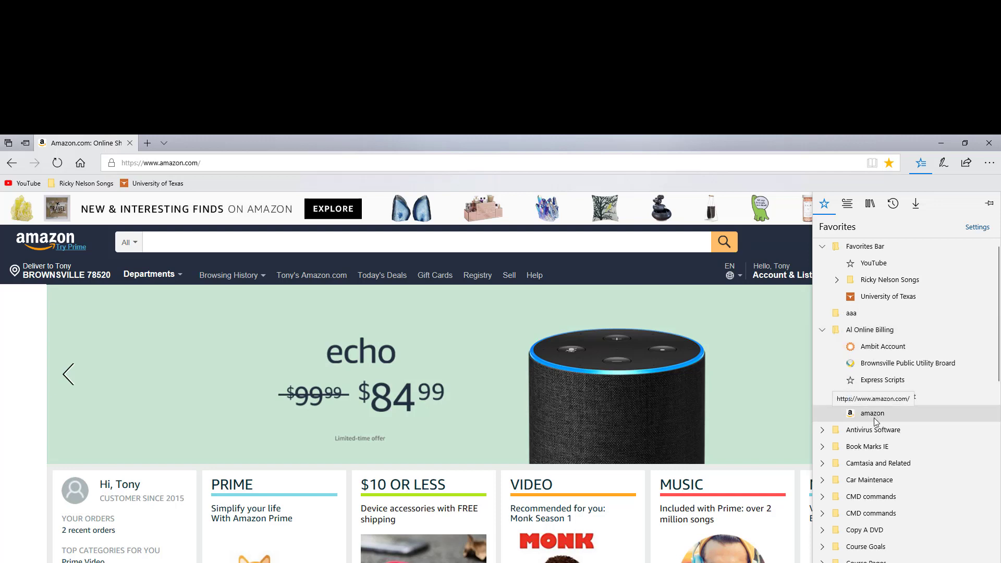
{"action": "left_click", "coordinate": [834, 332]}
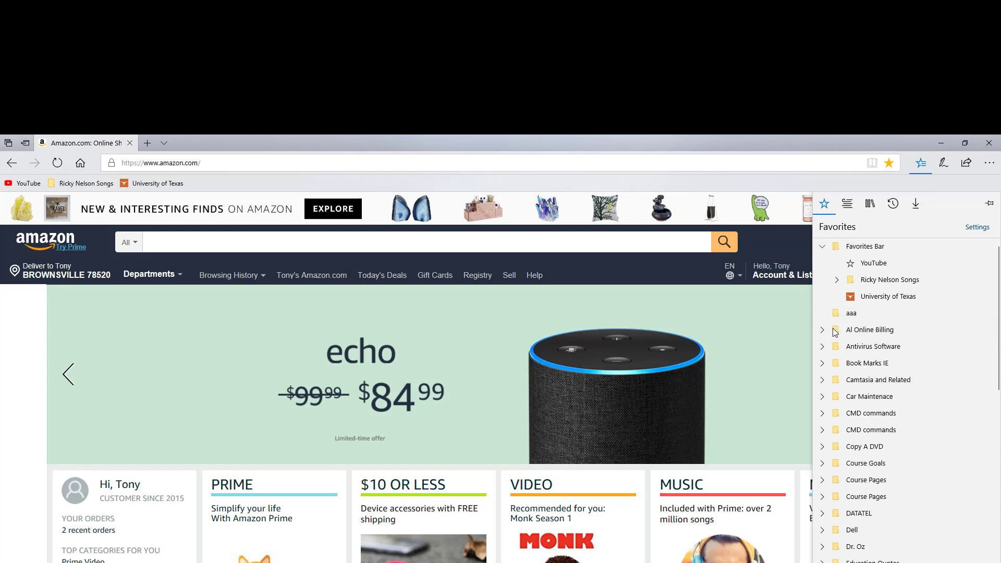
{"action": "right_click", "coordinate": [834, 333]}
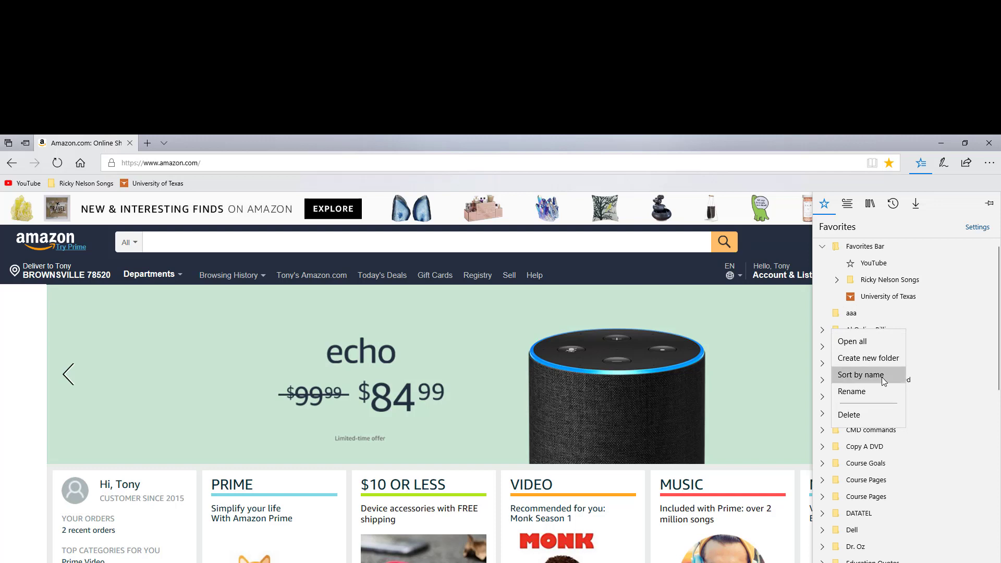
{"action": "left_click", "coordinate": [882, 379]}
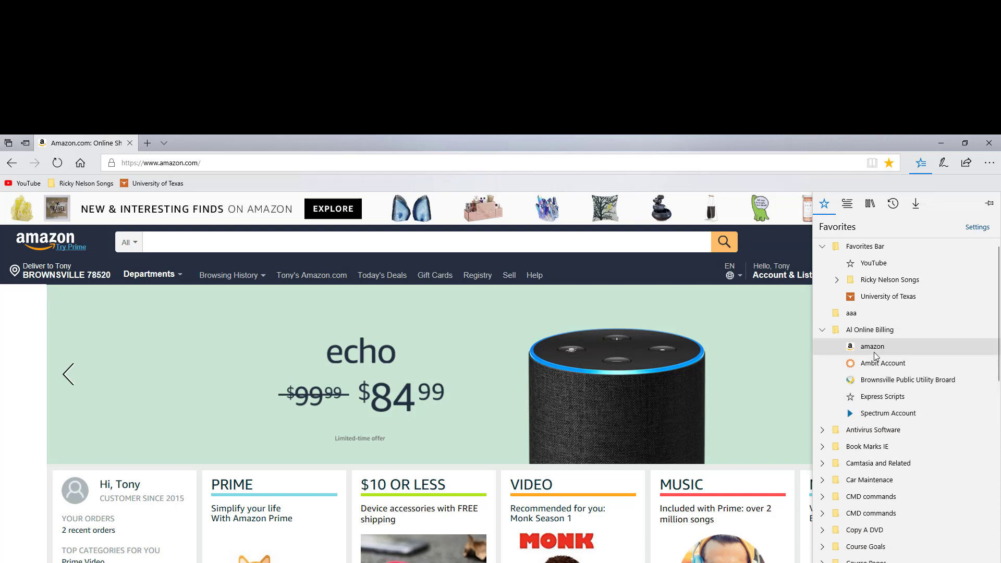
Collapse the sorted Al Online Billing folder in the Favorites hub
{"action": "left_click", "coordinate": [825, 329]}
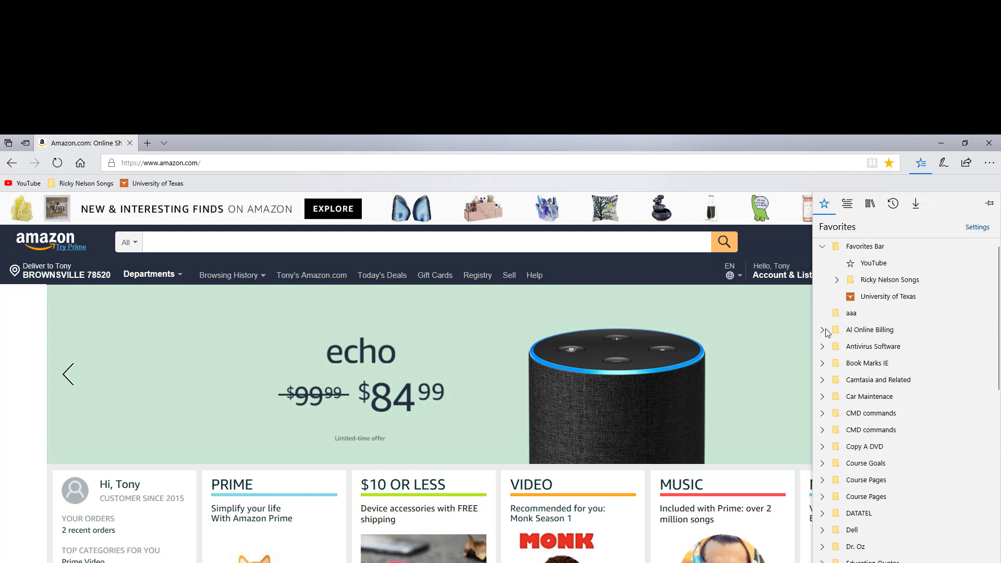